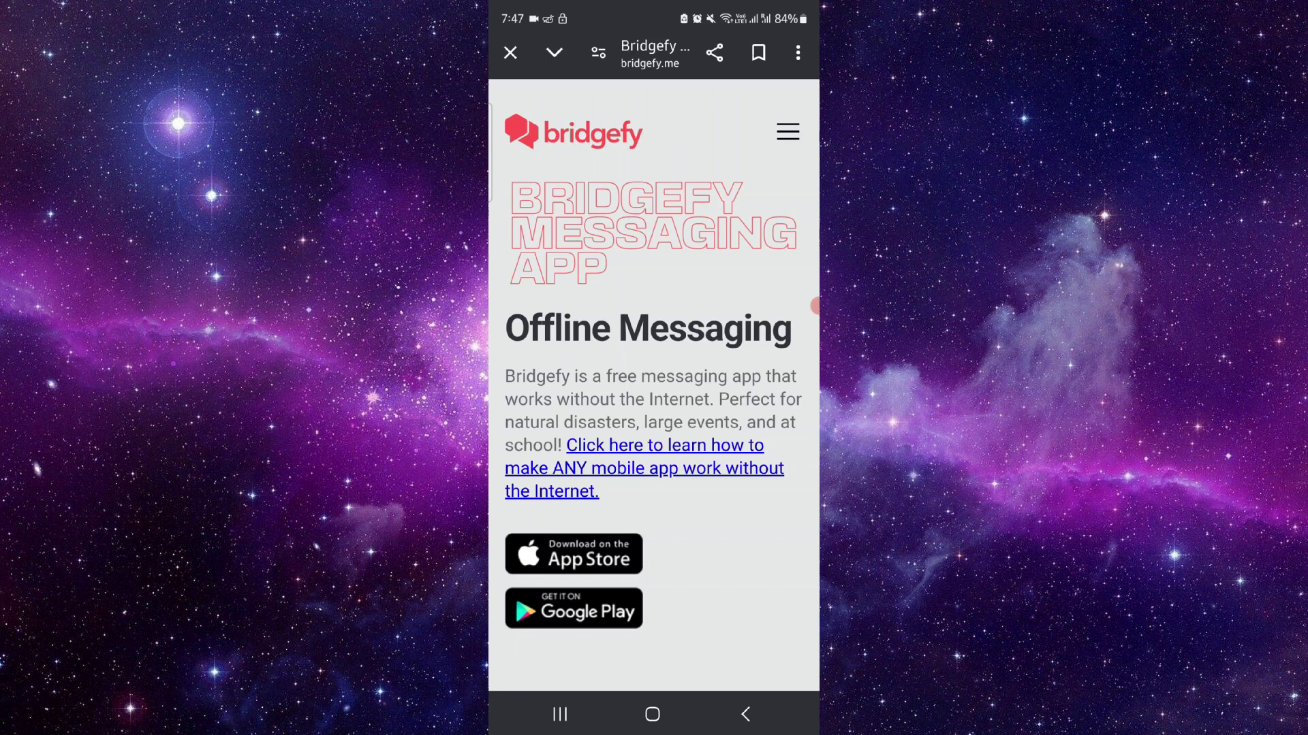
scroll(654, 409, down, 1)
scroll(654, 409, down, 3)
scroll(655, 408, down, 5)
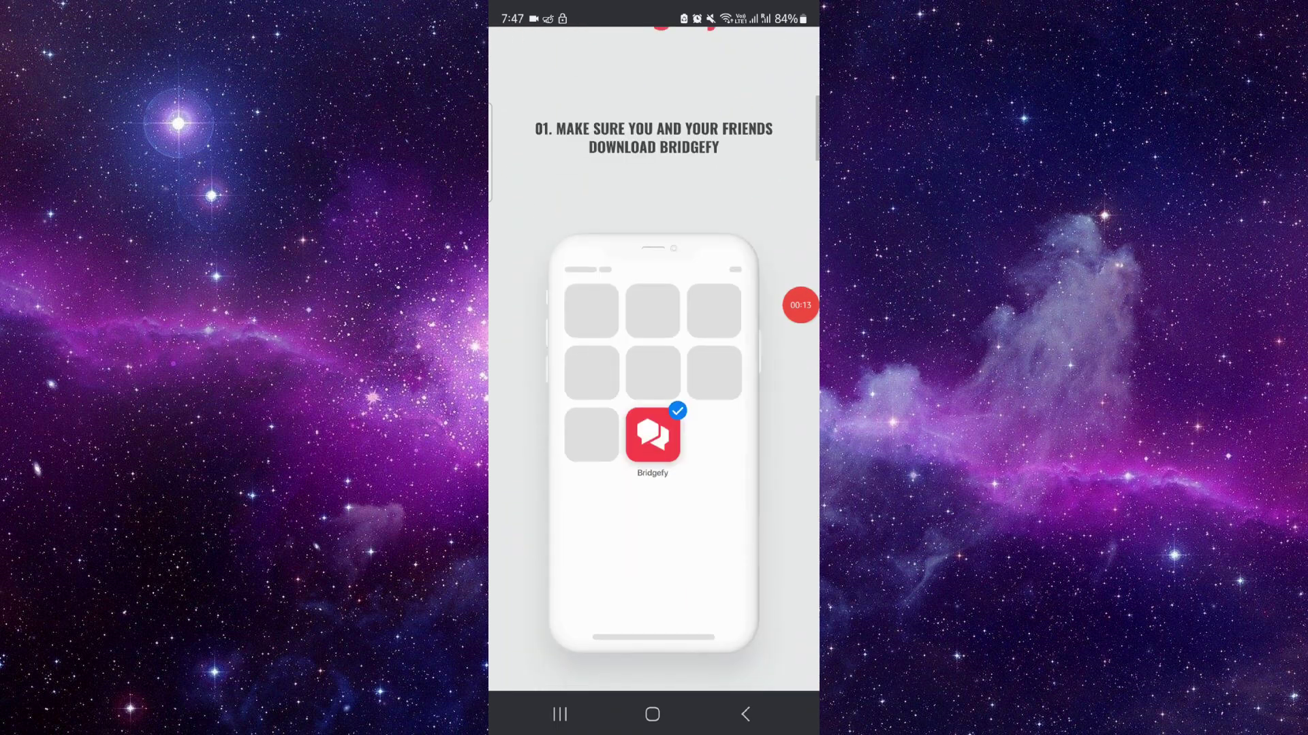
scroll(653, 409, down, 1)
scroll(655, 408, up, 1)
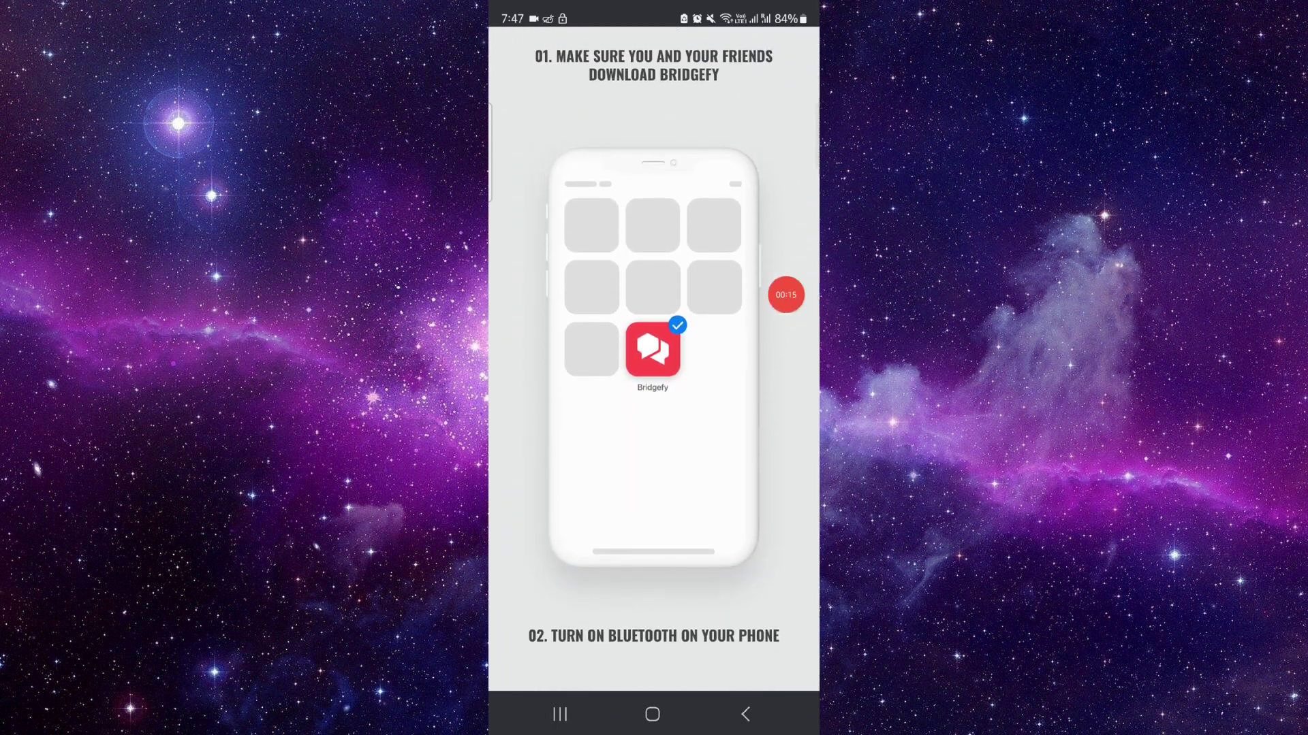
scroll(654, 408, down, 5)
scroll(654, 408, down, 2)
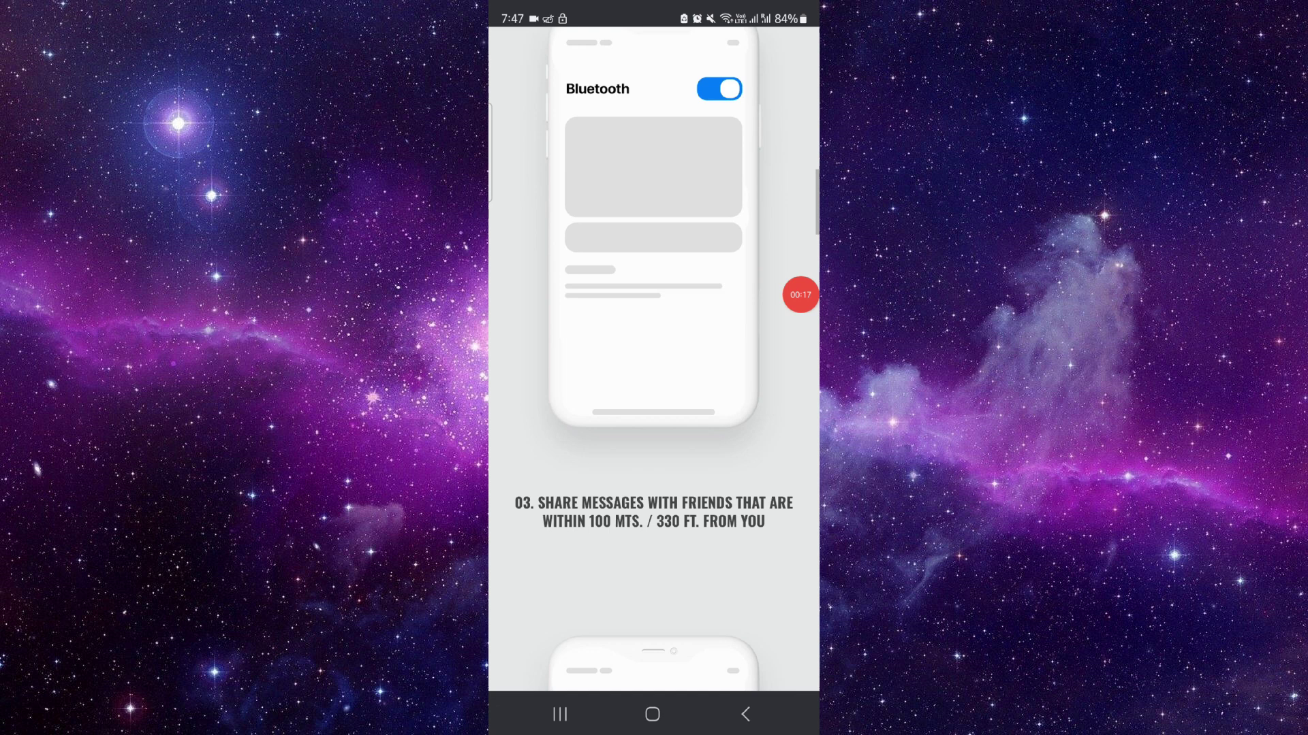
scroll(654, 408, down, 4)
scroll(654, 358, up, 1)
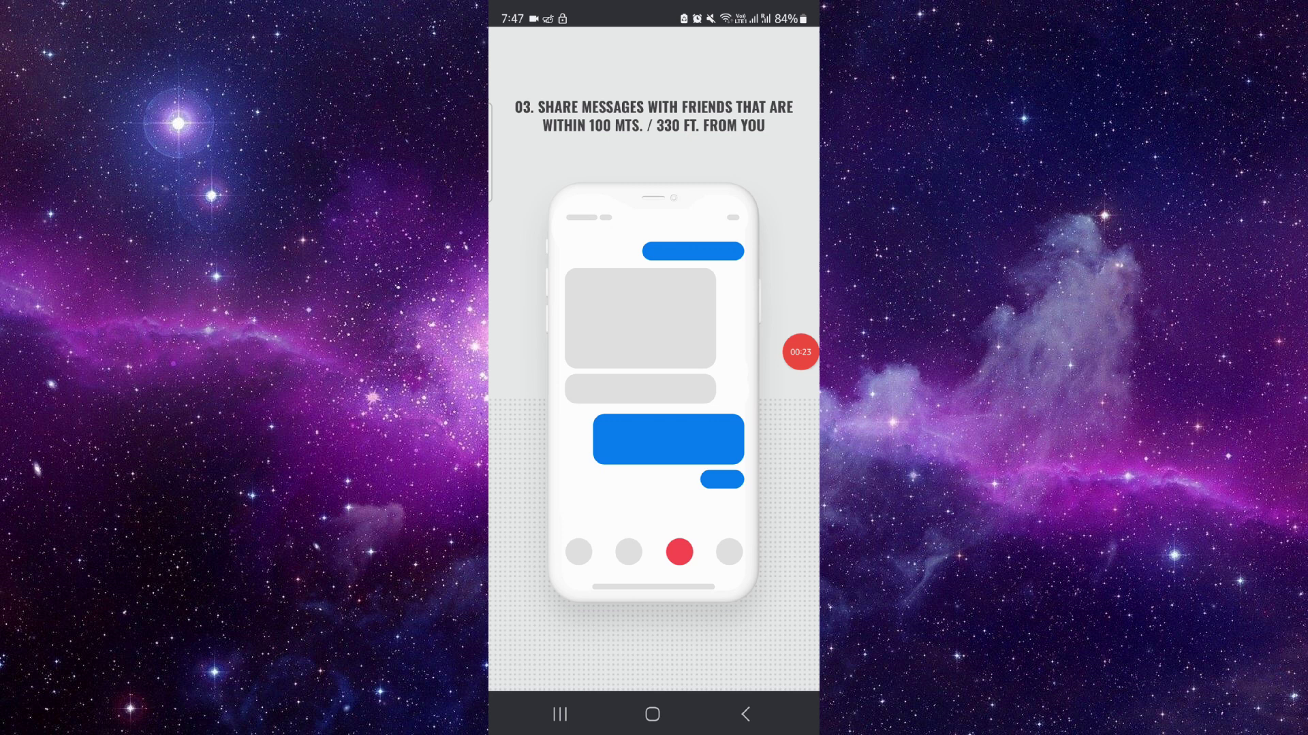
scroll(654, 408, down, 4)
scroll(654, 409, up, 3)
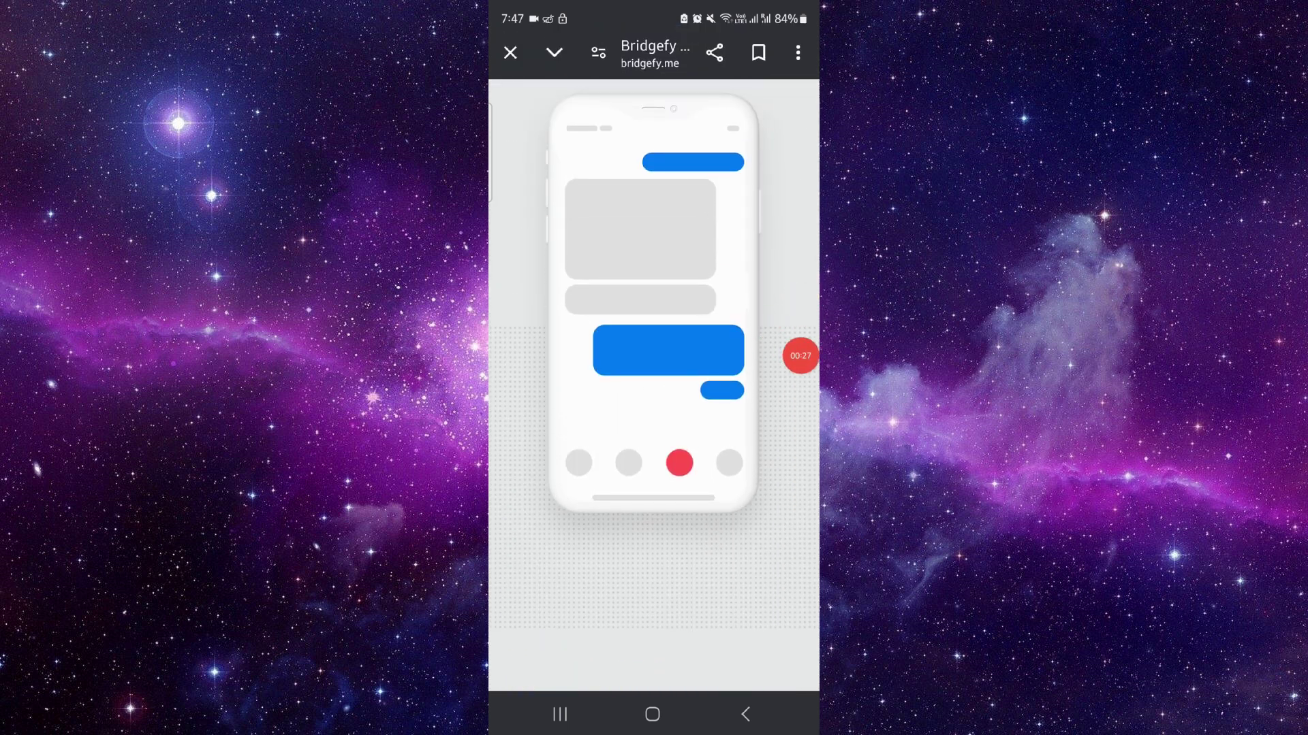
scroll(654, 408, down, 3)
scroll(653, 408, down, 5)
scroll(655, 408, down, 3)
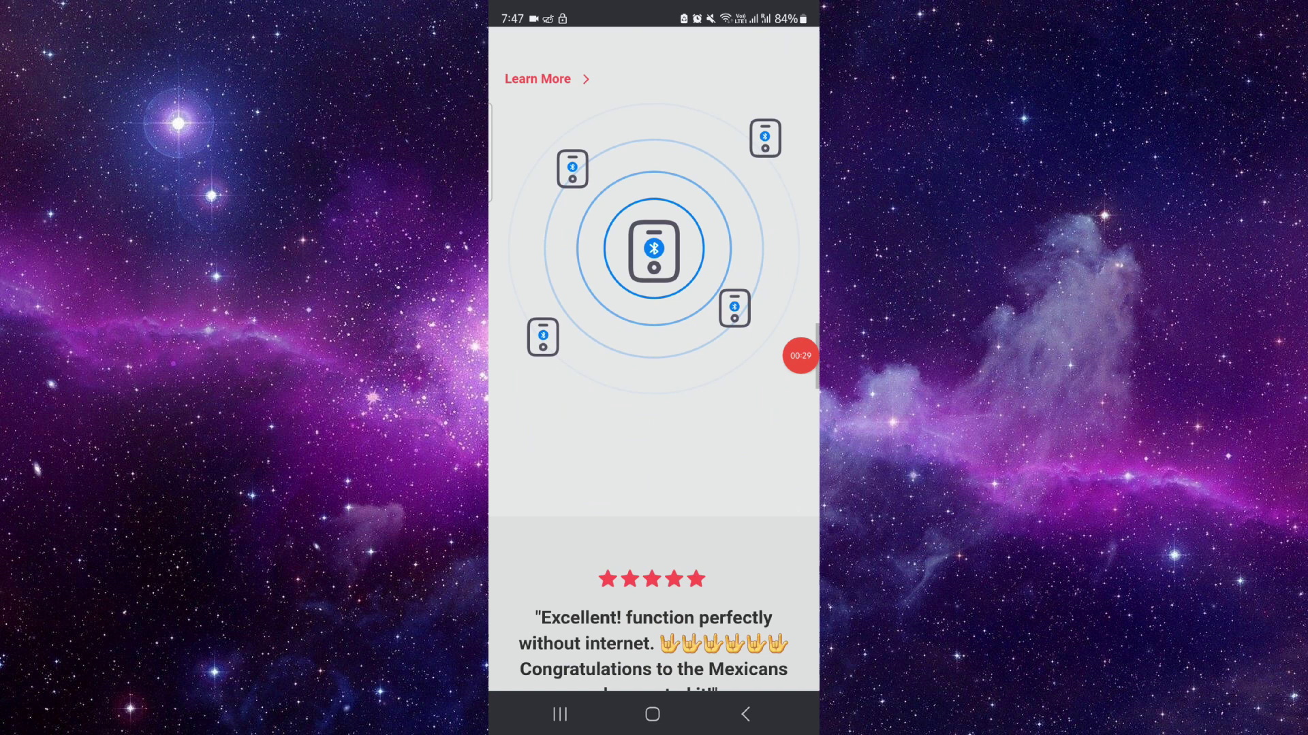
Leave Chrome on the Bridgefy site and go to the phone's home screen.
click(653, 714)
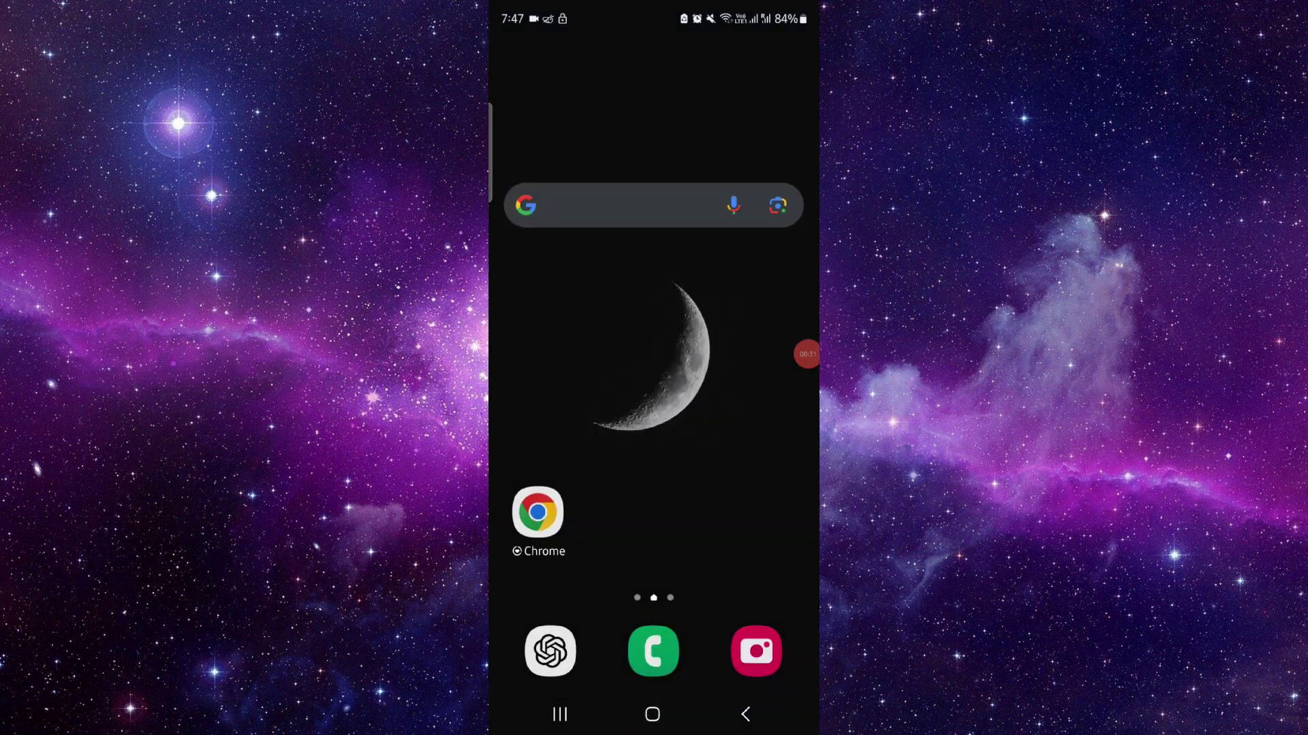
drag(814, 352, 800, 368)
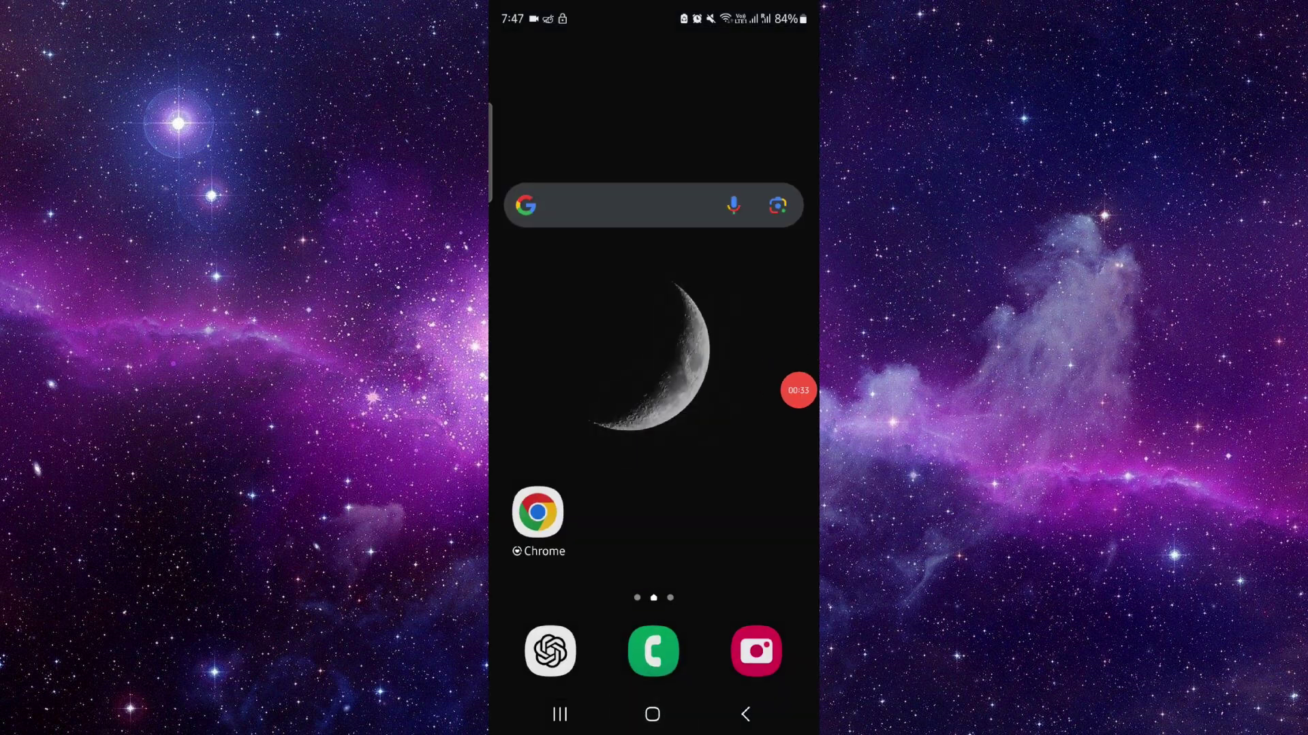